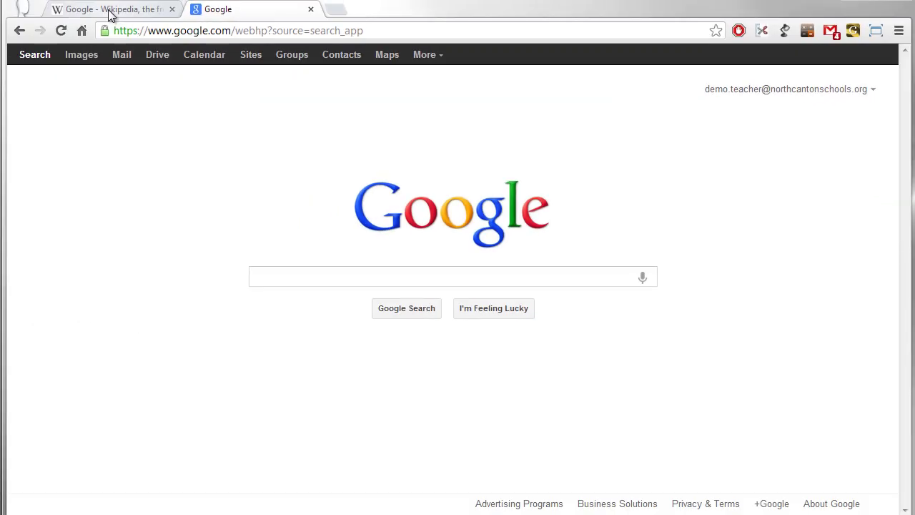
- Show the Wikipedia article on Google in Clearly's reading view, skim the text, and return to the normal page
{"action": "left_click", "coordinate": [111, 12]}
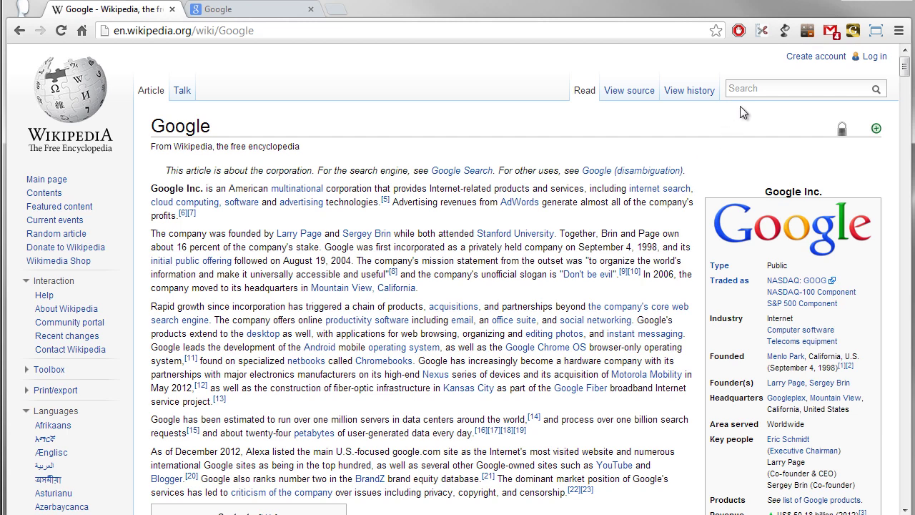
{"action": "left_click", "coordinate": [785, 32]}
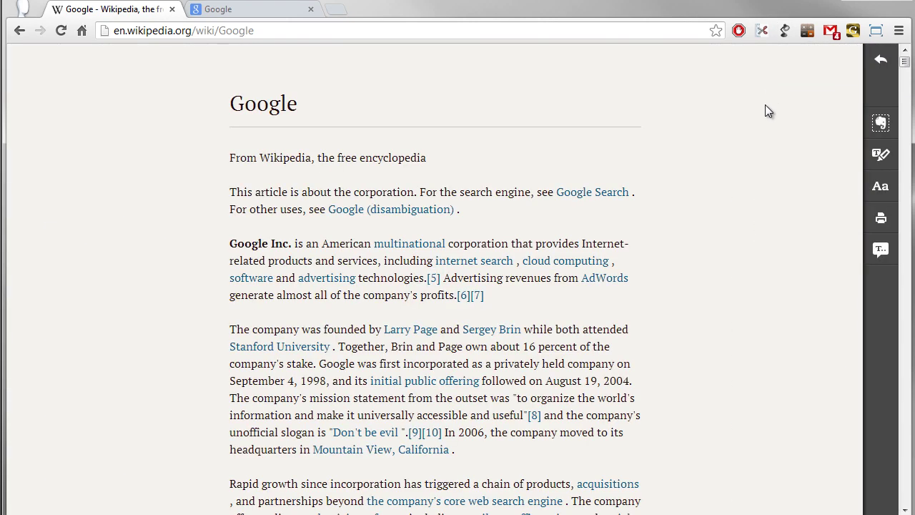
{"action": "scroll", "coordinate": [676, 229], "scroll_direction": "down", "scroll_amount": 10}
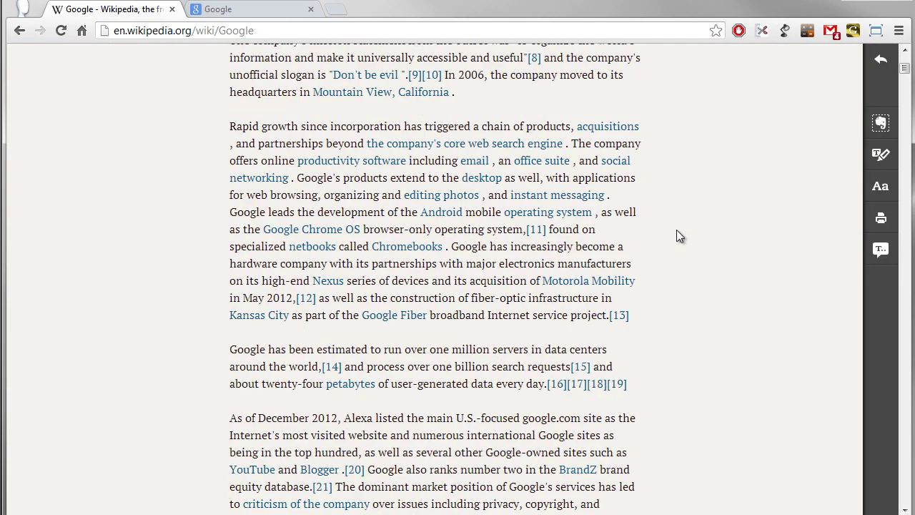
{"action": "scroll", "coordinate": [677, 229], "scroll_direction": "down", "scroll_amount": 5}
{"action": "scroll", "coordinate": [677, 229], "scroll_direction": "up", "scroll_amount": 15}
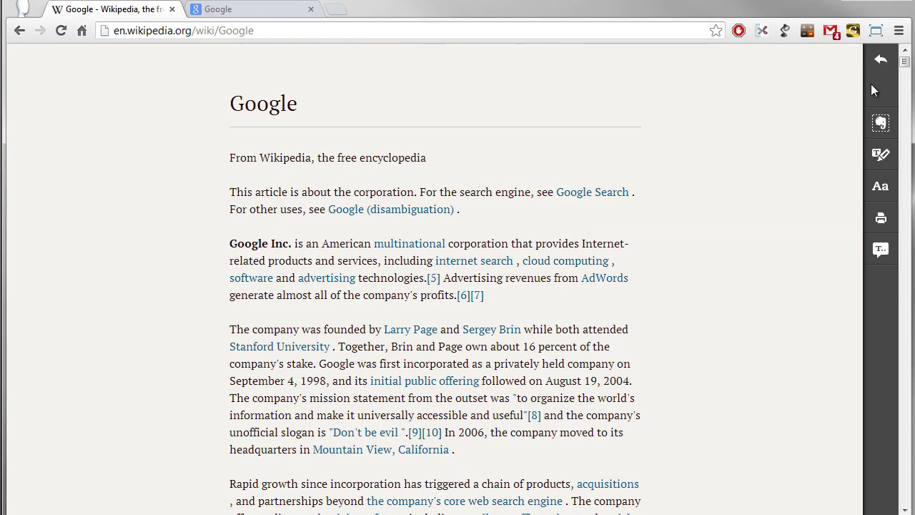
{"action": "left_click", "coordinate": [881, 60]}
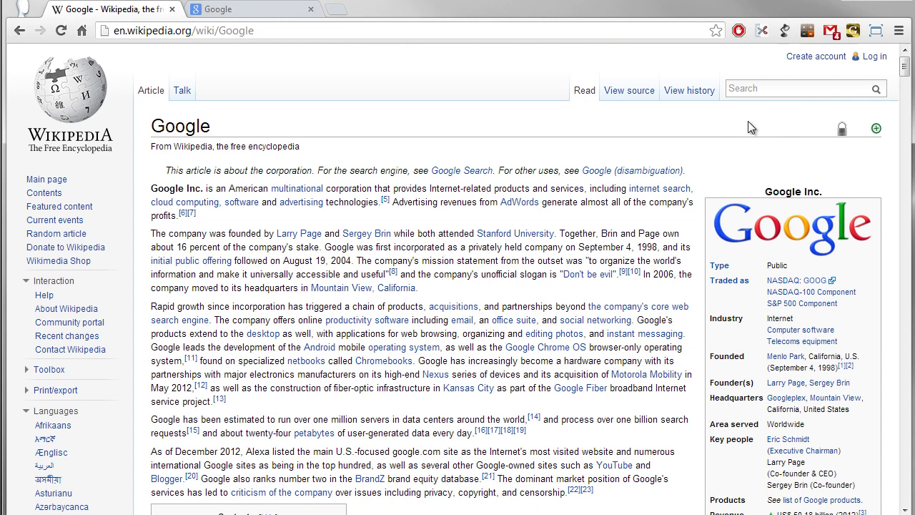
- Go back to the Google search page, bring up the calculator extension, and close it again
{"action": "left_click", "coordinate": [256, 16]}
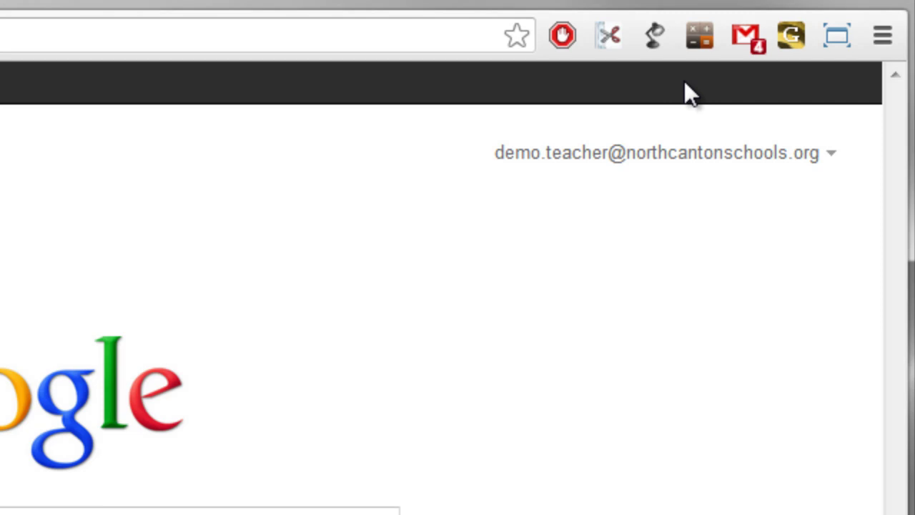
{"action": "left_click", "coordinate": [697, 40]}
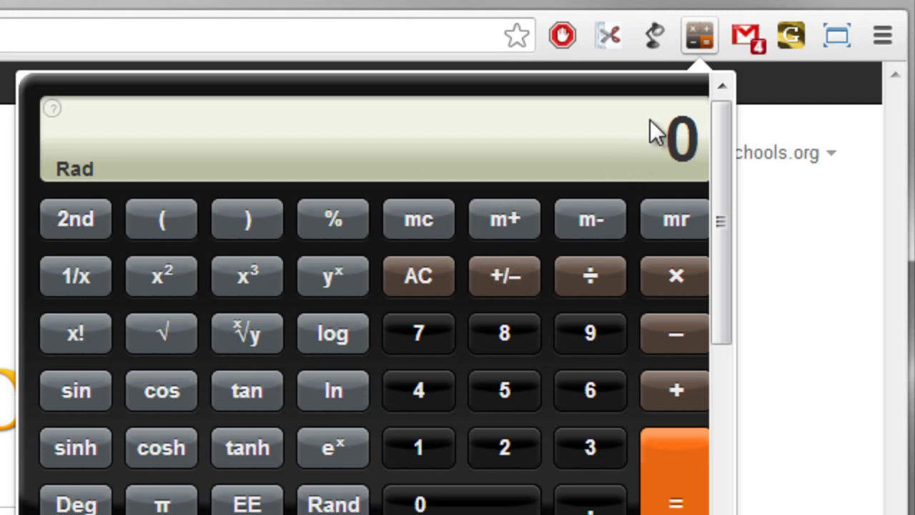
{"action": "left_click", "coordinate": [795, 404]}
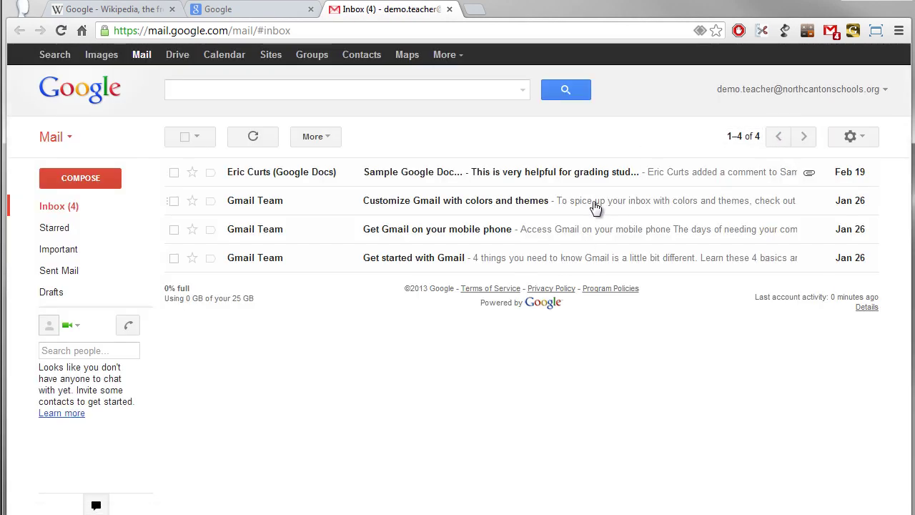
- Return to the Google search page and inspect the Pixlr Grabber extension's page-grabbing options, leaving them unused
{"action": "left_click", "coordinate": [267, 14]}
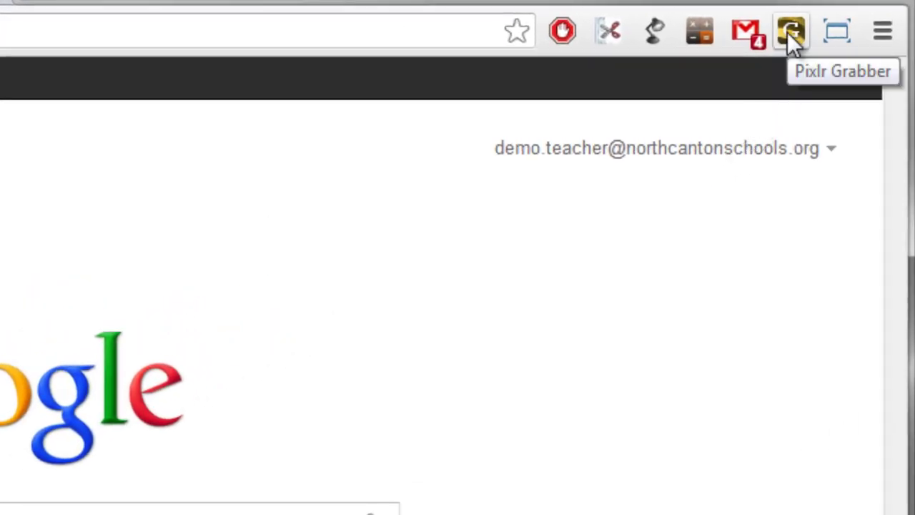
{"action": "left_click", "coordinate": [790, 36]}
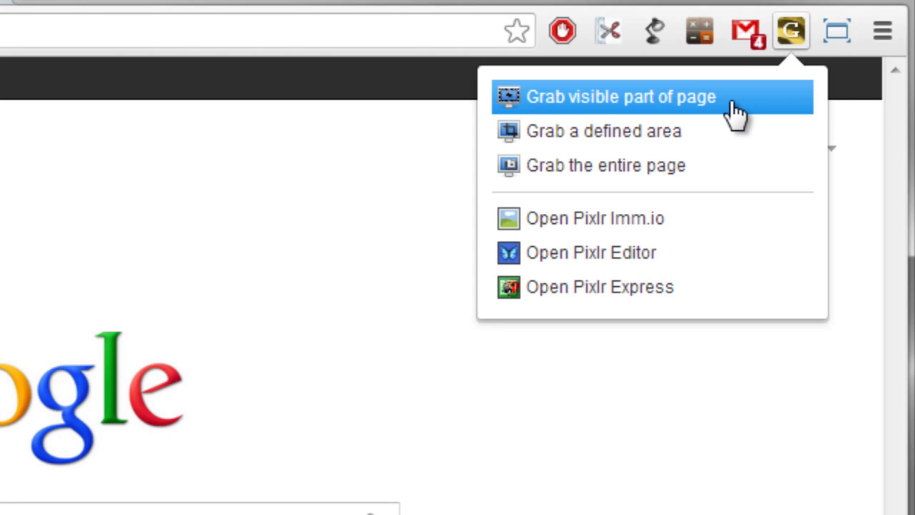
{"action": "left_click", "coordinate": [739, 416]}
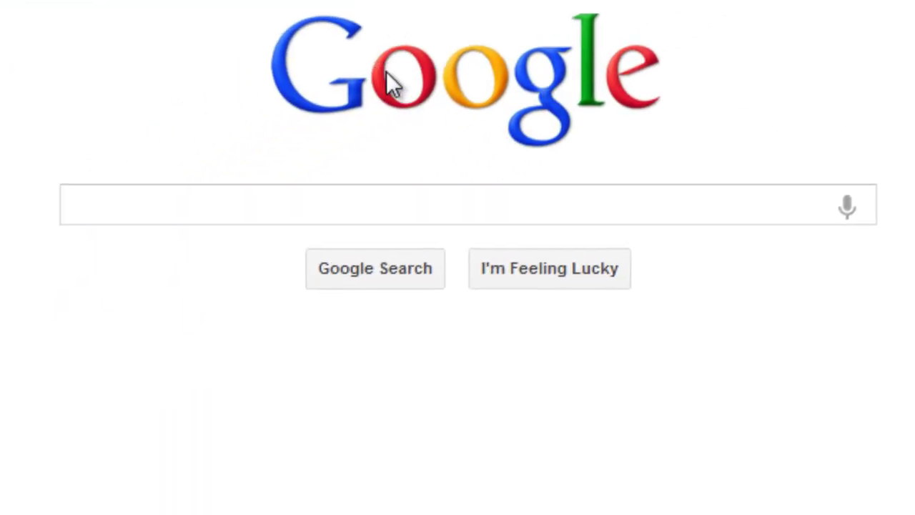
- Inspect the Cloud Save destinations offered for the Google logo image
{"action": "right_click", "coordinate": [451, 73]}
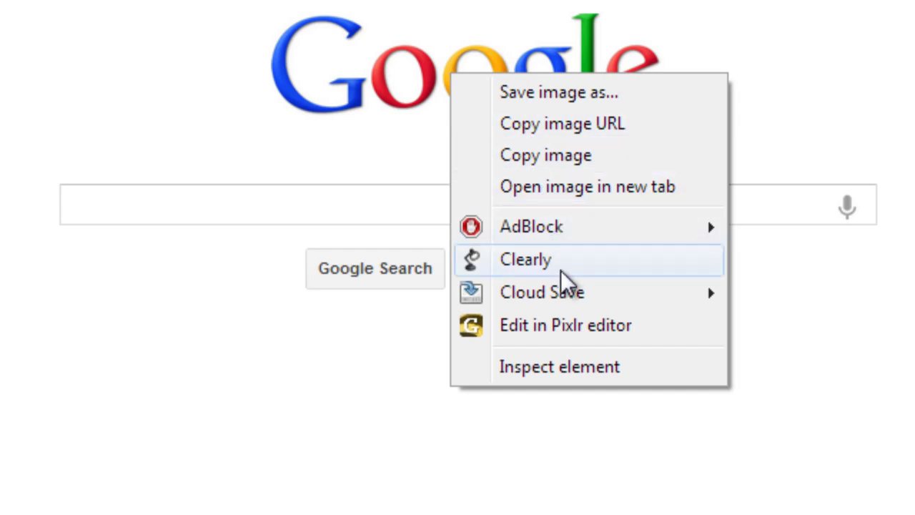
{"action": "mouse_move", "coordinate": [570, 296]}
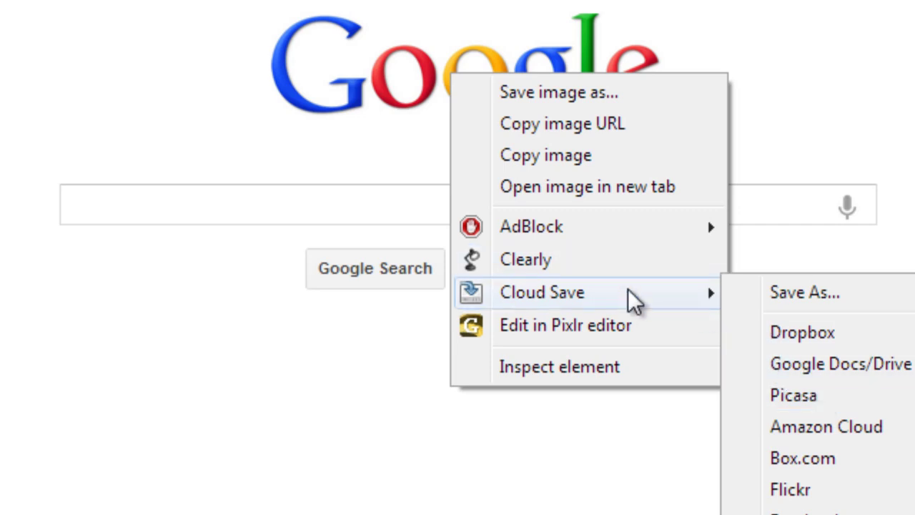
{"action": "left_click", "coordinate": [813, 292]}
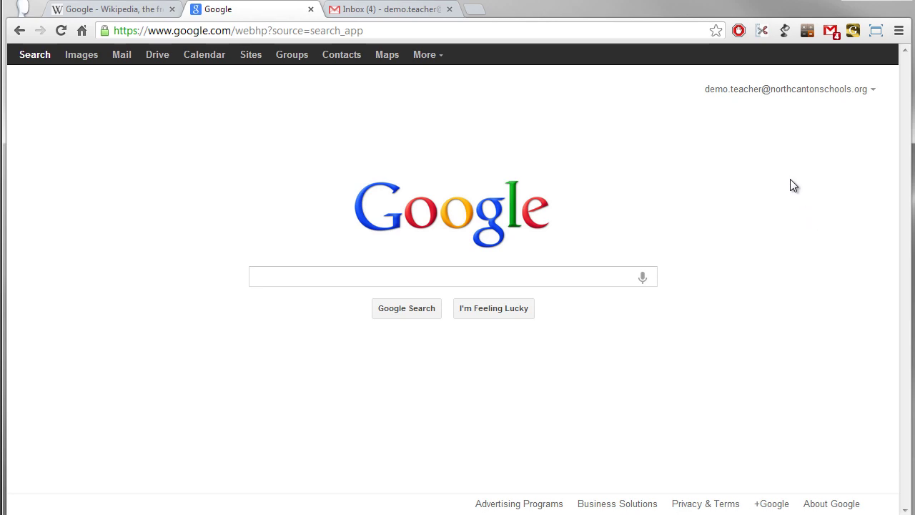
- In a new tab, search the Chrome Web Store for "google" and show only the matching extensions
{"action": "left_click", "coordinate": [478, 14]}
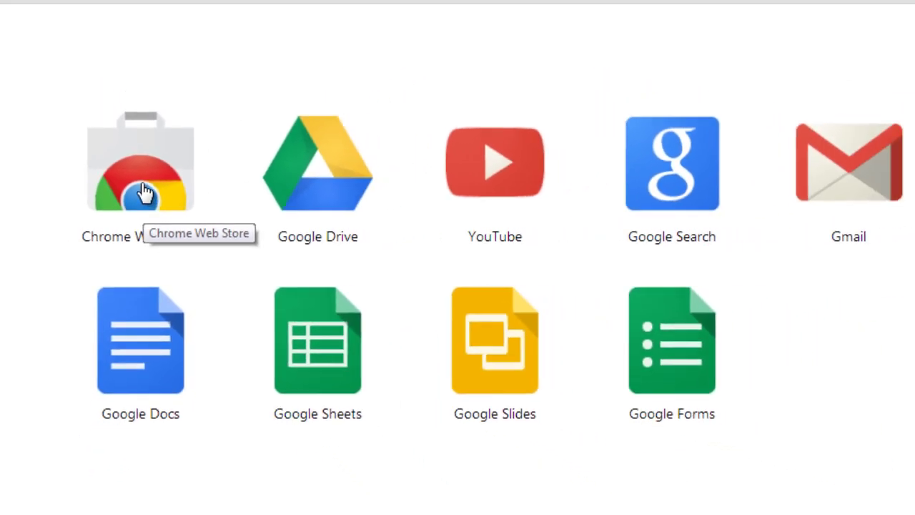
{"action": "left_click", "coordinate": [145, 175]}
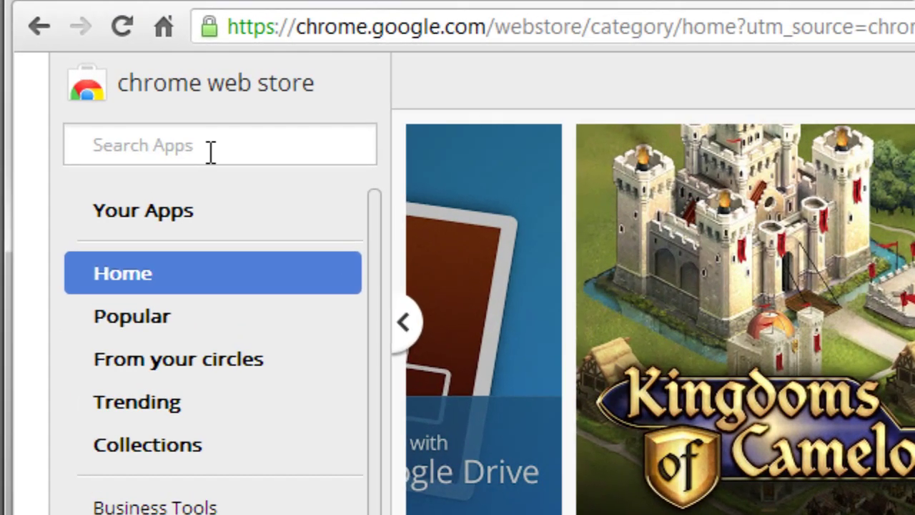
{"action": "left_click", "coordinate": [144, 115]}
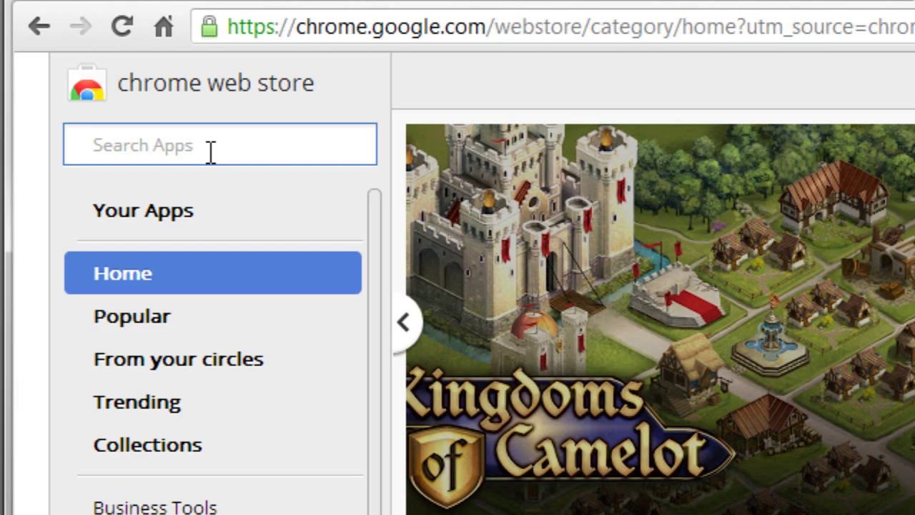
{"action": "type", "text": "google"}
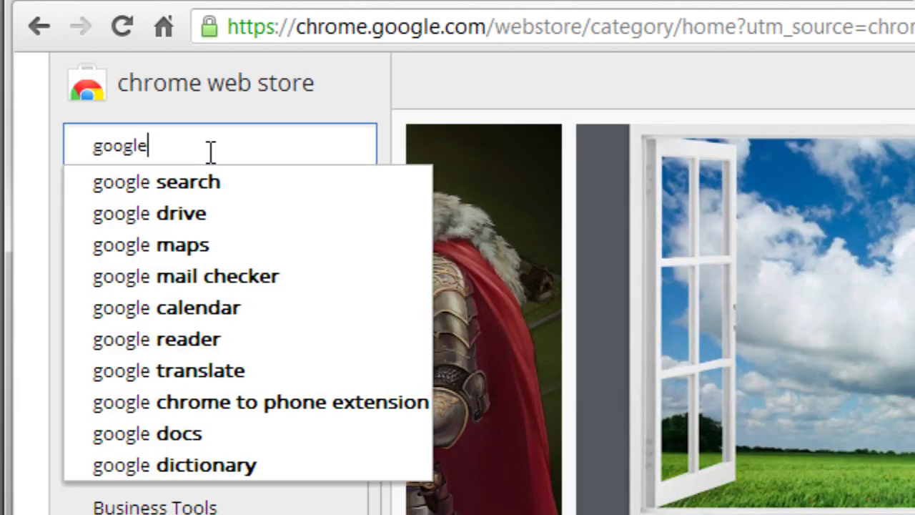
{"action": "key", "text": "Return"}
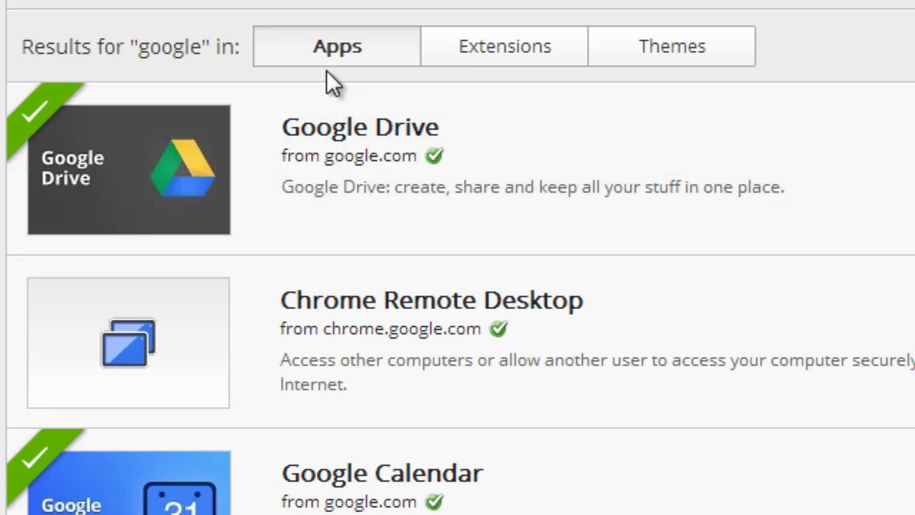
{"action": "left_click", "coordinate": [523, 43]}
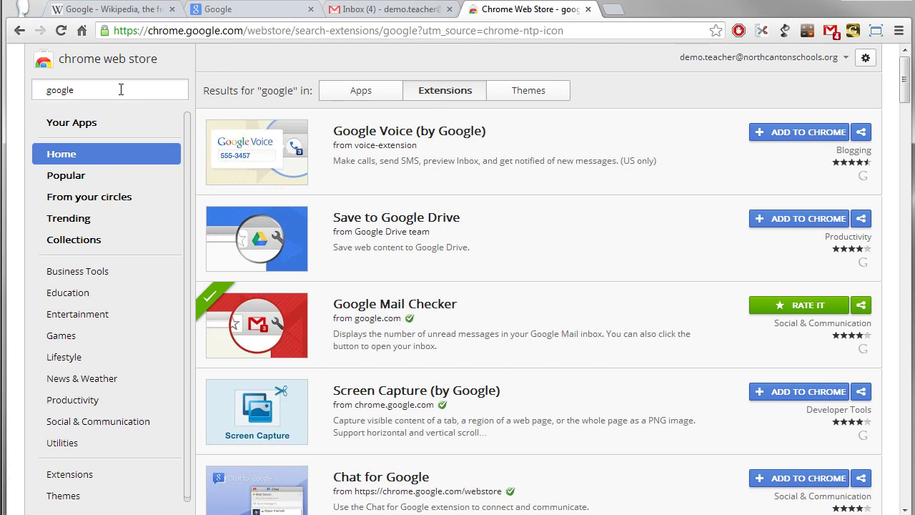
- Open the store's Extensions category and look through its subcategories and featured extensions
{"action": "scroll", "coordinate": [88, 175], "scroll_direction": "down", "scroll_amount": 1}
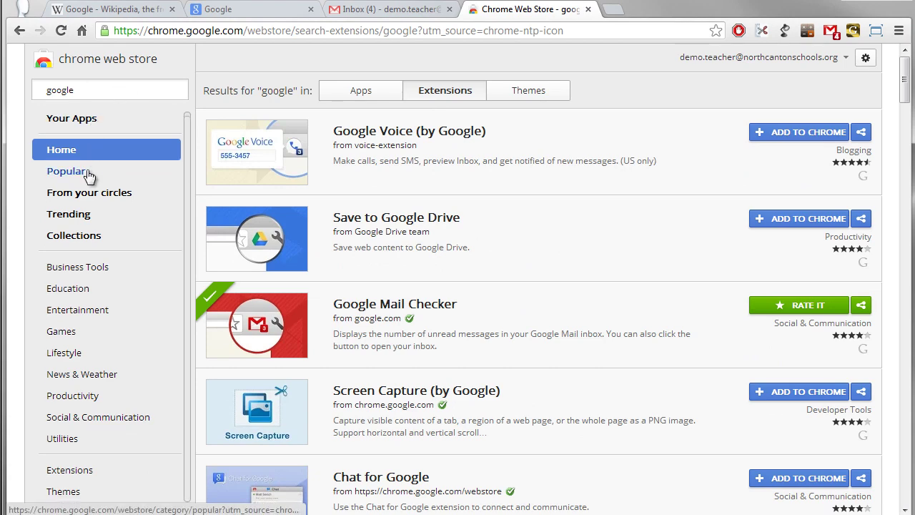
{"action": "scroll", "coordinate": [83, 200], "scroll_direction": "down", "scroll_amount": 1}
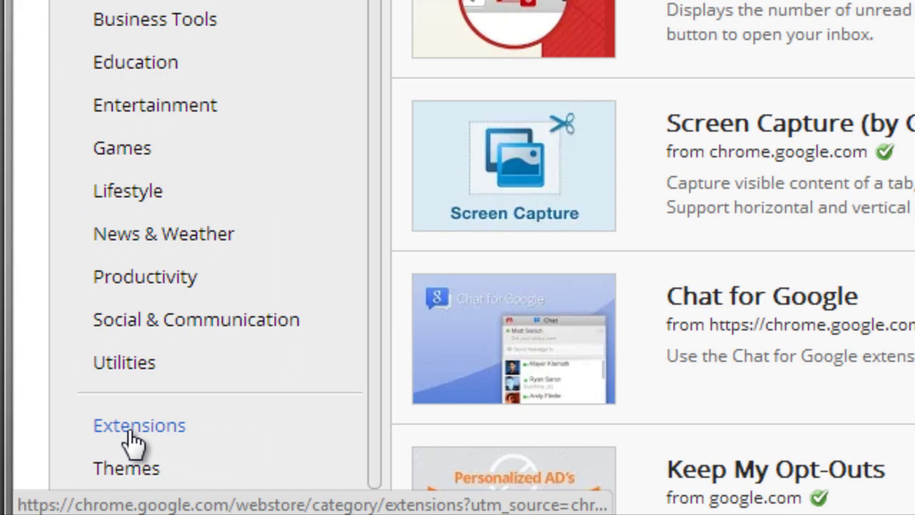
{"action": "left_click", "coordinate": [159, 437]}
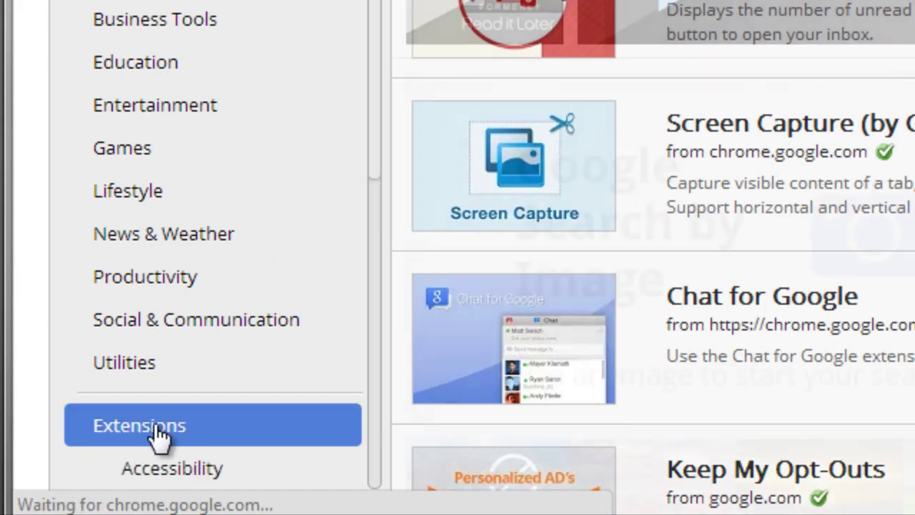
{"action": "scroll", "coordinate": [214, 245], "scroll_direction": "down", "scroll_amount": 6}
{"action": "scroll", "coordinate": [200, 244], "scroll_direction": "up", "scroll_amount": 3}
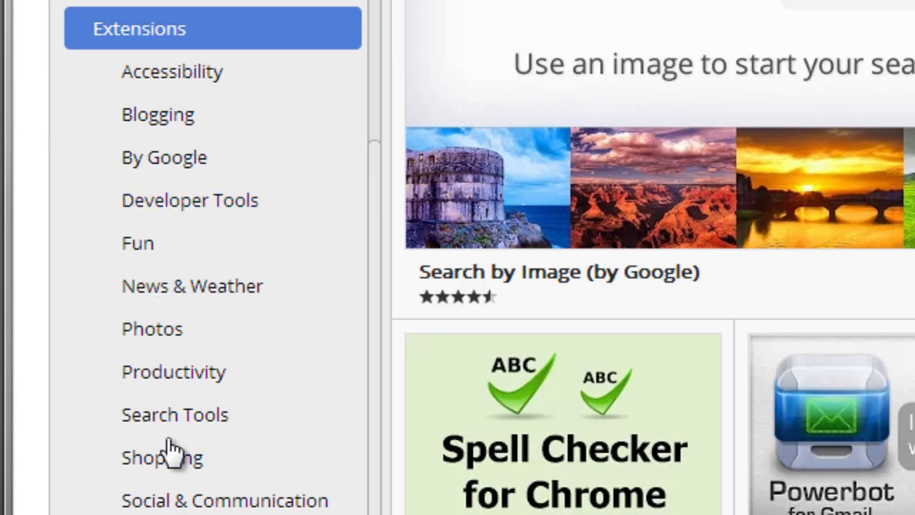
{"action": "scroll", "coordinate": [493, 343], "scroll_direction": "up", "scroll_amount": 5}
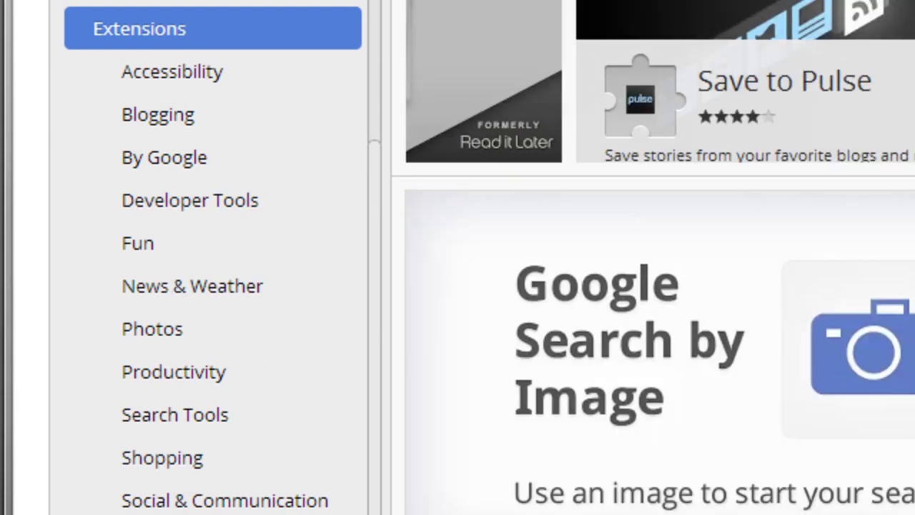
{"action": "scroll", "coordinate": [654, 286], "scroll_direction": "down", "scroll_amount": 15}
{"action": "scroll", "coordinate": [654, 287], "scroll_direction": "down", "scroll_amount": 3}
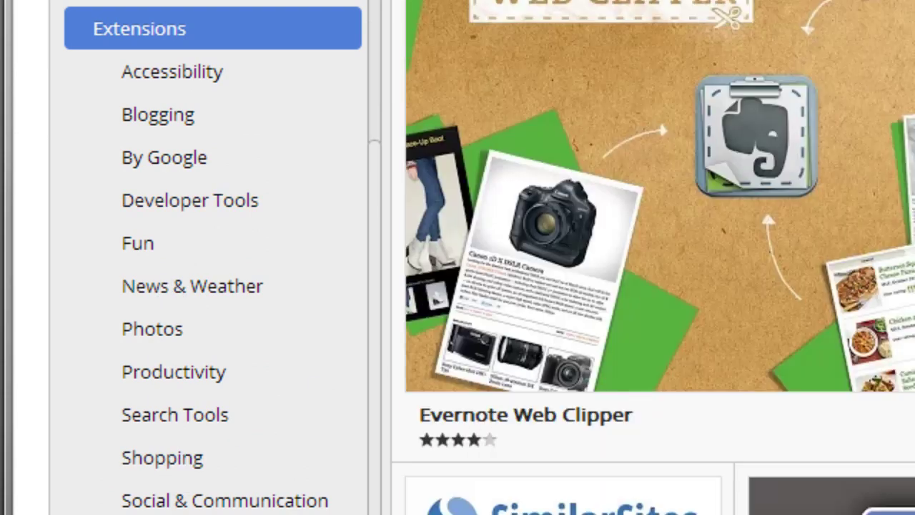
{"action": "scroll", "coordinate": [654, 286], "scroll_direction": "up", "scroll_amount": 10}
{"action": "scroll", "coordinate": [685, 302], "scroll_direction": "up", "scroll_amount": 4}
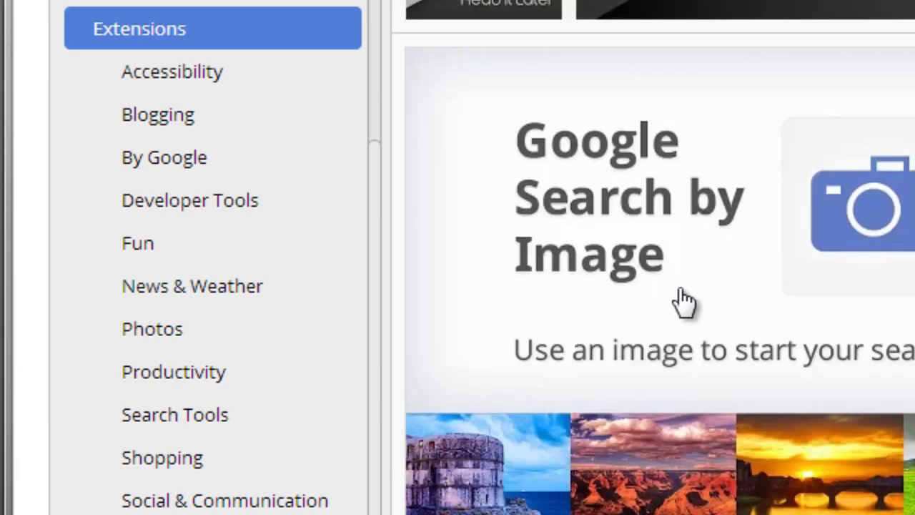
- Browse the Productivity extensions and examine the Save to Google Drive and Pocket entries
{"action": "left_click", "coordinate": [186, 382]}
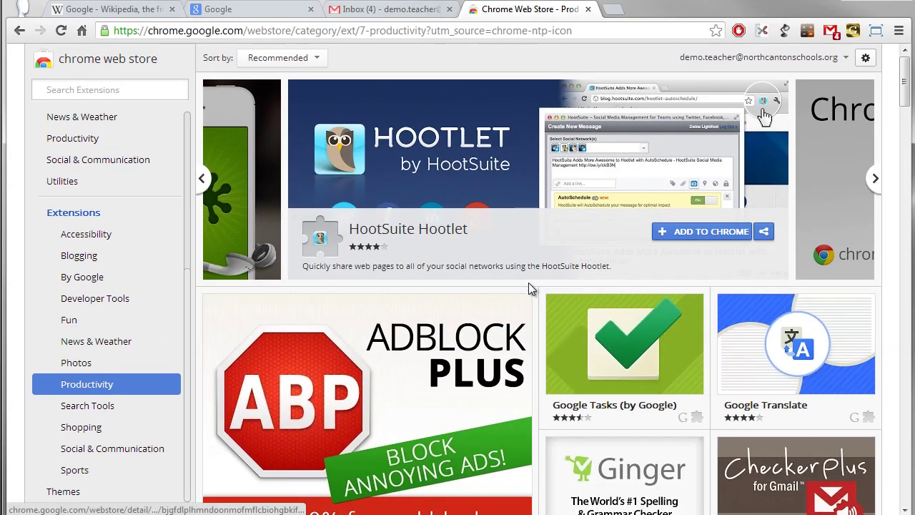
{"action": "scroll", "coordinate": [543, 301], "scroll_direction": "down", "scroll_amount": 2}
{"action": "scroll", "coordinate": [558, 309], "scroll_direction": "down", "scroll_amount": 4}
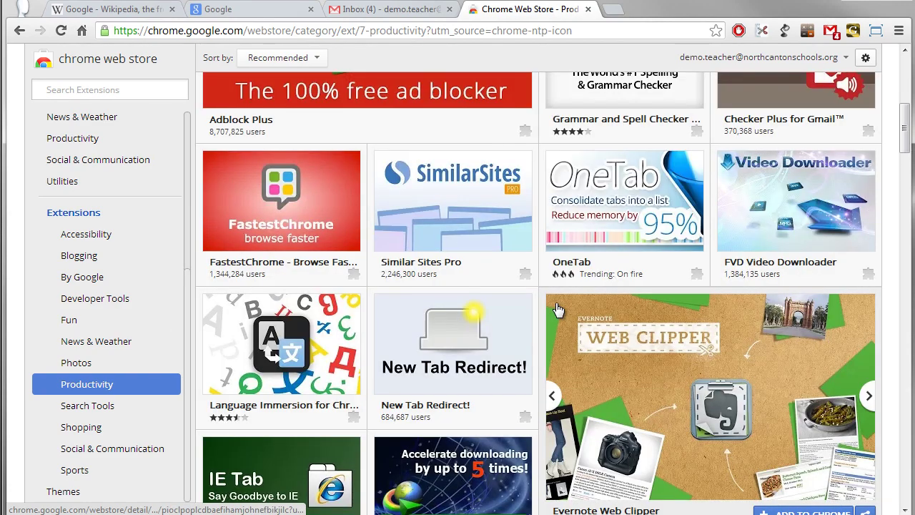
{"action": "scroll", "coordinate": [559, 309], "scroll_direction": "down", "scroll_amount": 6}
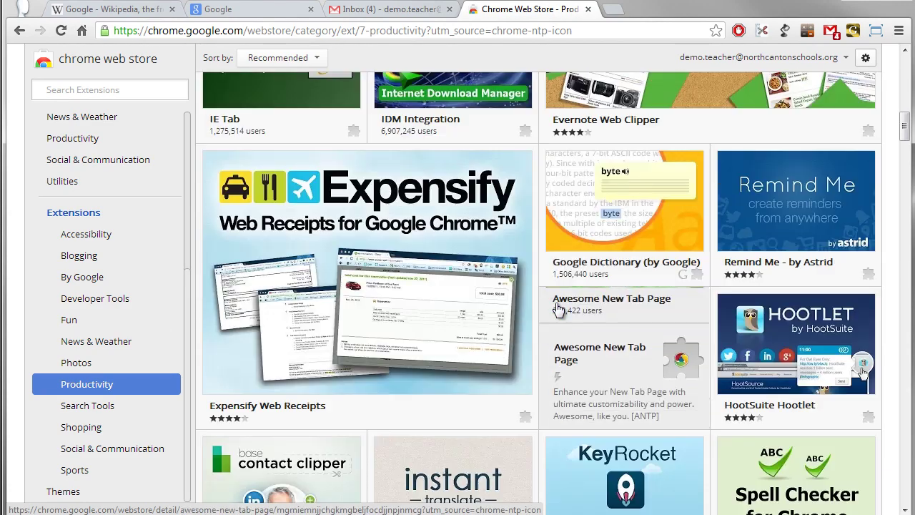
{"action": "scroll", "coordinate": [559, 309], "scroll_direction": "down", "scroll_amount": 4}
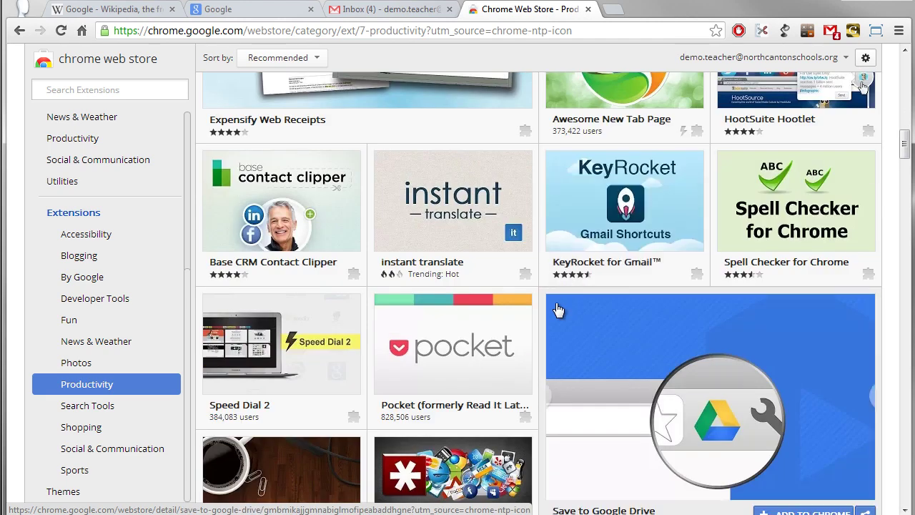
{"action": "scroll", "coordinate": [559, 309], "scroll_direction": "down", "scroll_amount": 1}
{"action": "mouse_move", "coordinate": [449, 292]}
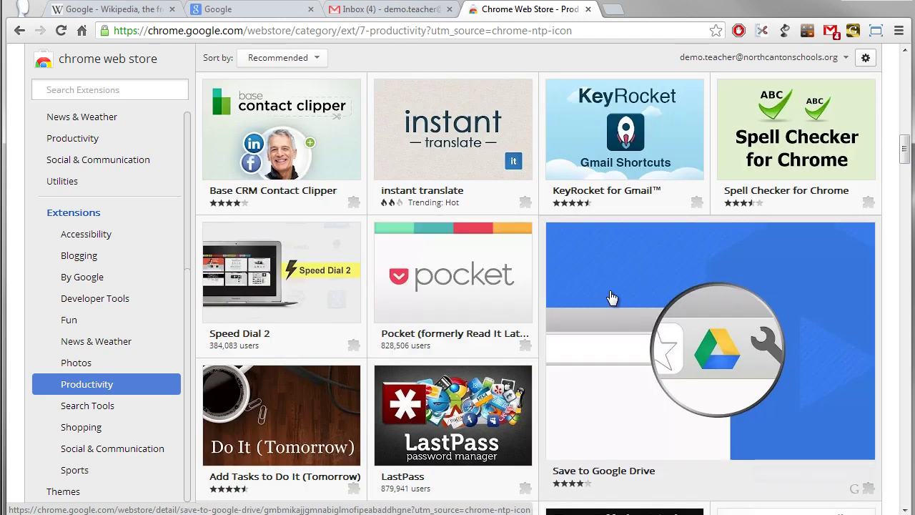
{"action": "mouse_move", "coordinate": [612, 298]}
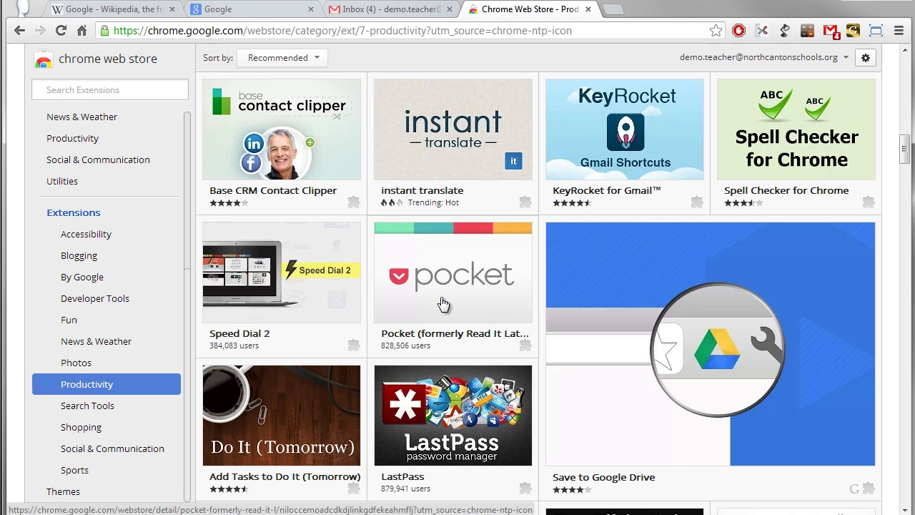
{"action": "mouse_move", "coordinate": [601, 304]}
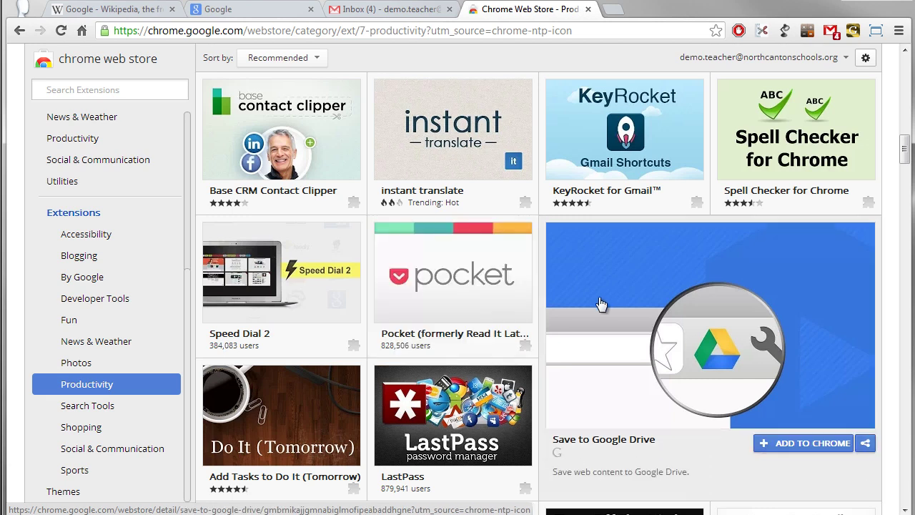
{"action": "mouse_move", "coordinate": [438, 293]}
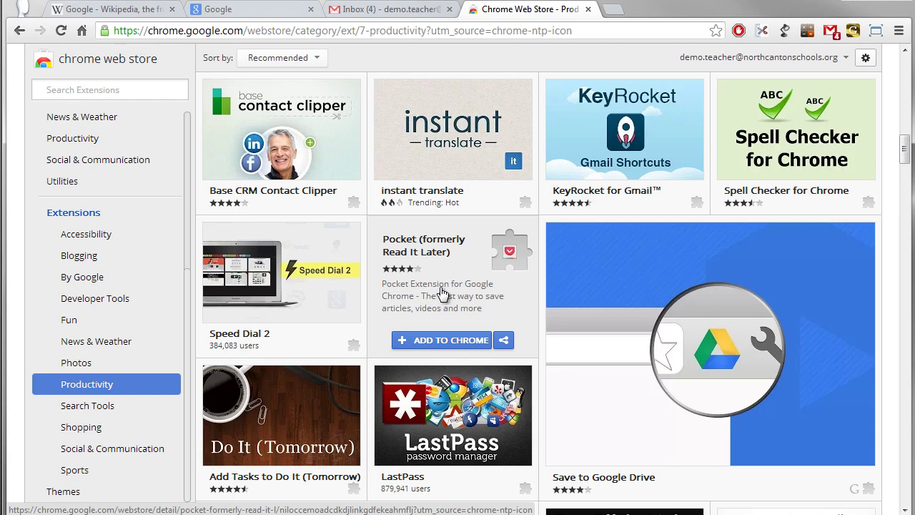
- Open the Pocket (formerly Read It Later) extension's store entry and view its preview images through to the video
{"action": "left_click", "coordinate": [438, 292]}
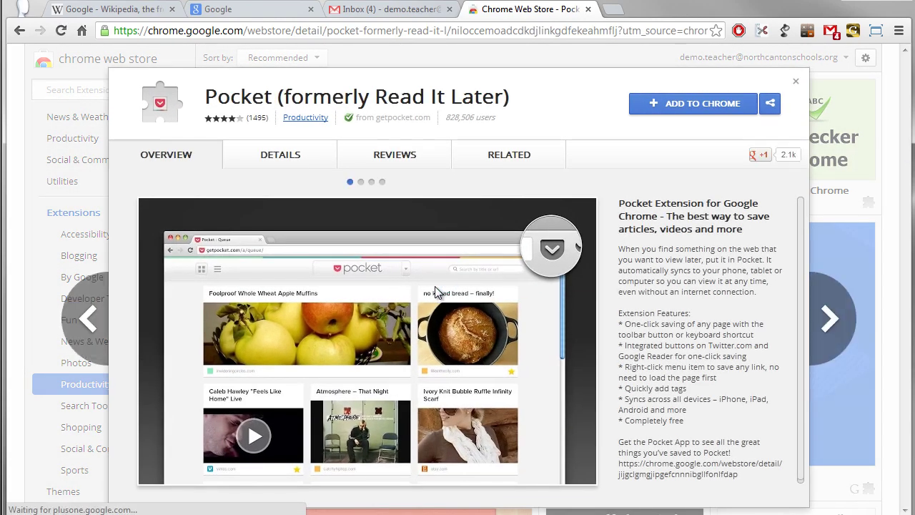
{"action": "left_click", "coordinate": [362, 183]}
{"action": "left_click", "coordinate": [370, 182]}
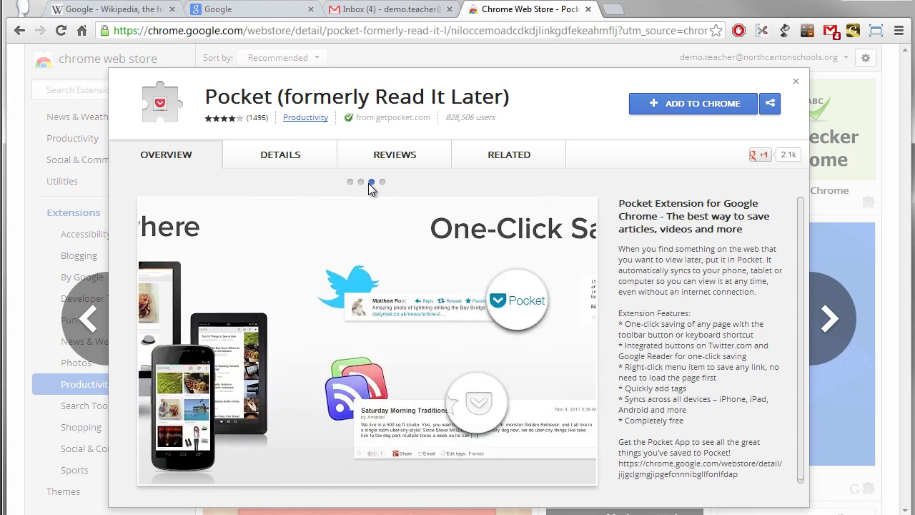
{"action": "left_click", "coordinate": [382, 183]}
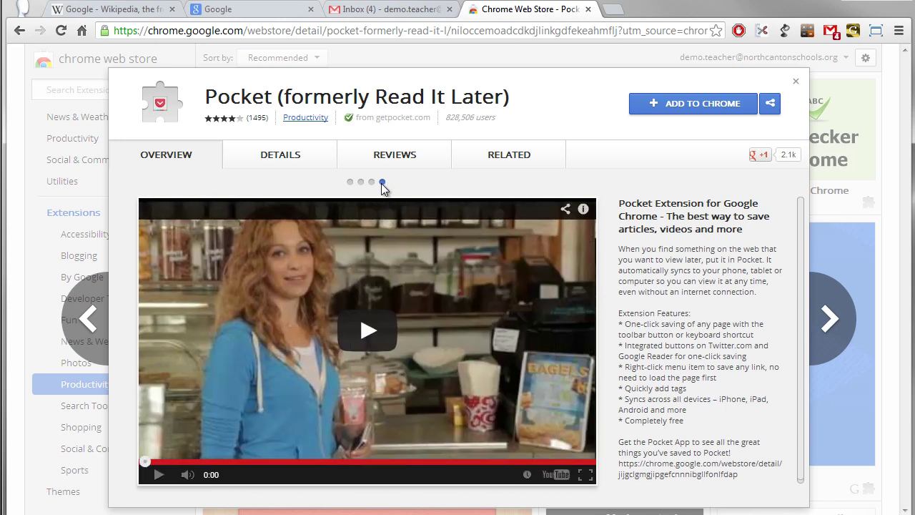
- Examine Pocket's details, user reviews and related extensions, and return to the first preview image of its overview
{"action": "left_click", "coordinate": [294, 159]}
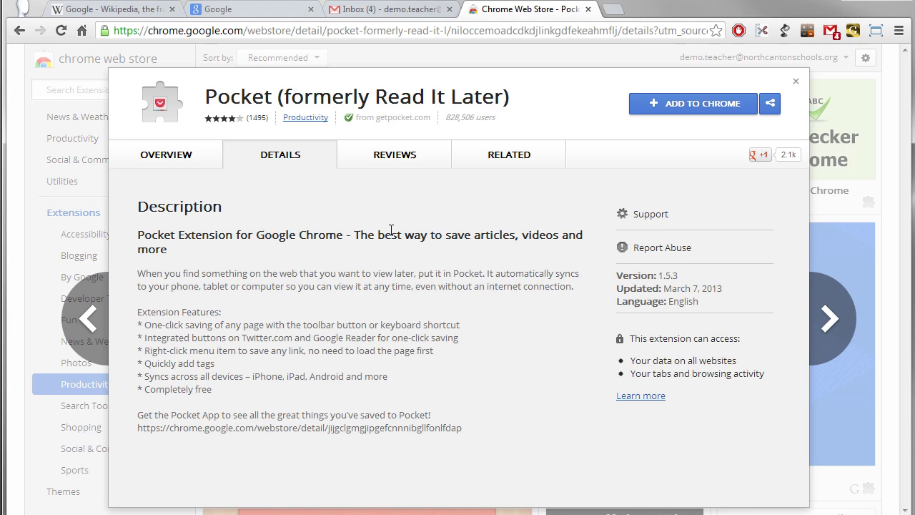
{"action": "left_click", "coordinate": [397, 157]}
{"action": "scroll", "coordinate": [460, 292], "scroll_direction": "down", "scroll_amount": 4}
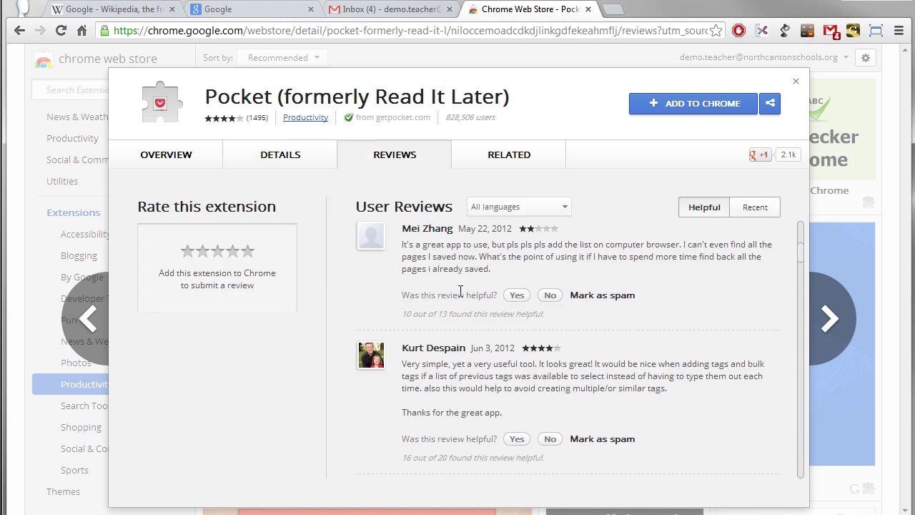
{"action": "scroll", "coordinate": [480, 222], "scroll_direction": "up", "scroll_amount": 4}
{"action": "left_click", "coordinate": [506, 156]}
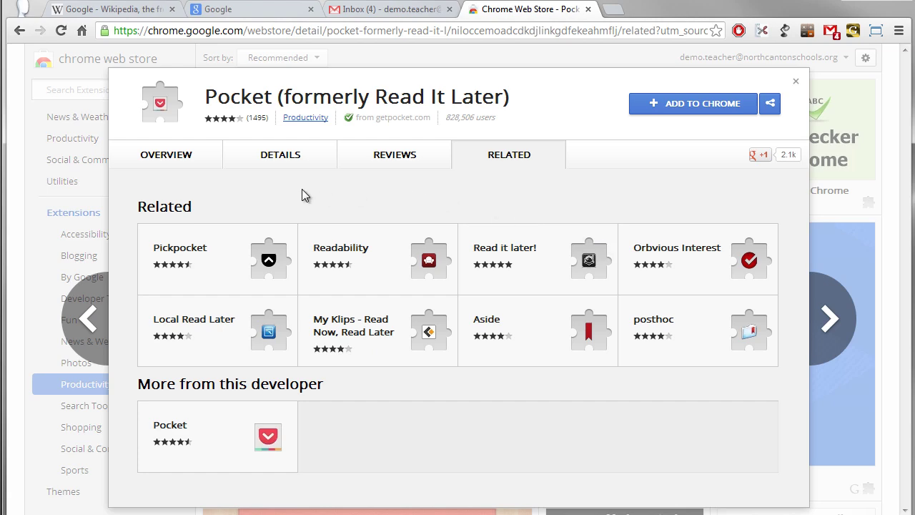
{"action": "left_click", "coordinate": [183, 162]}
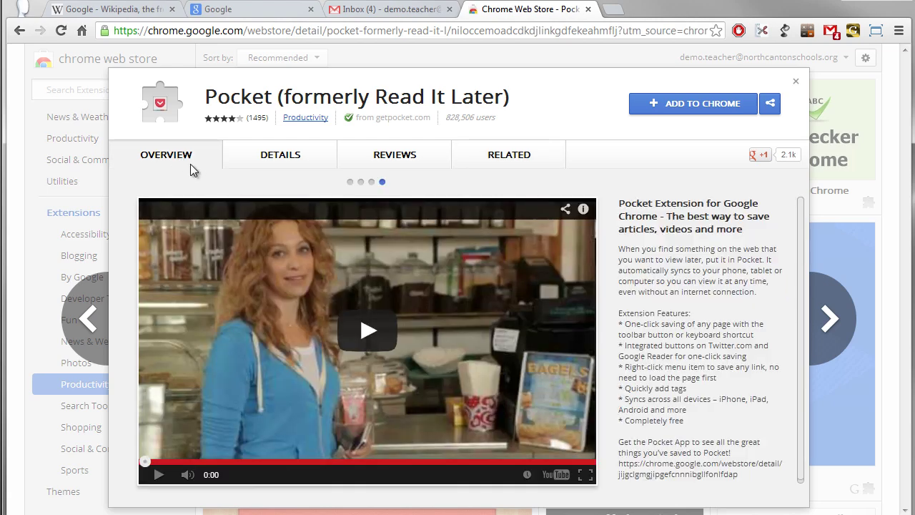
{"action": "left_click", "coordinate": [349, 183]}
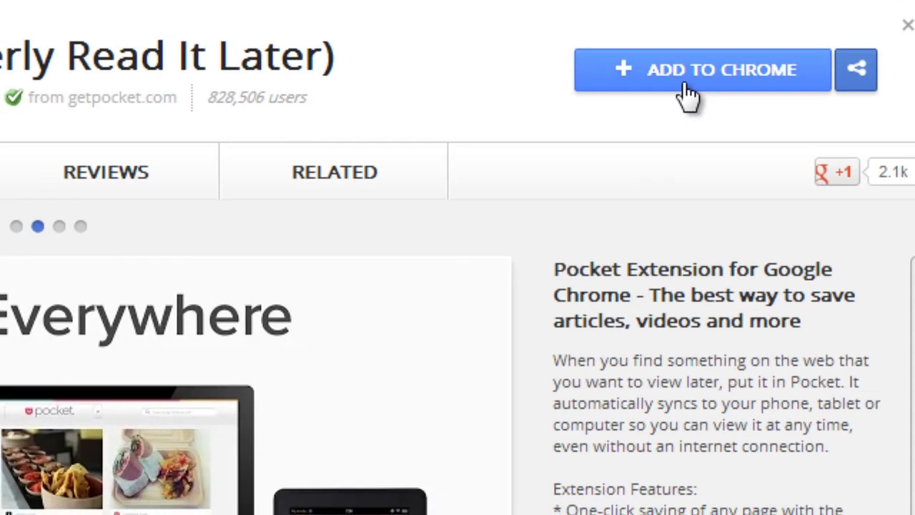
- Add the Pocket extension to Chrome, confirm its permissions and dismiss the installation notice
{"action": "left_click", "coordinate": [657, 100]}
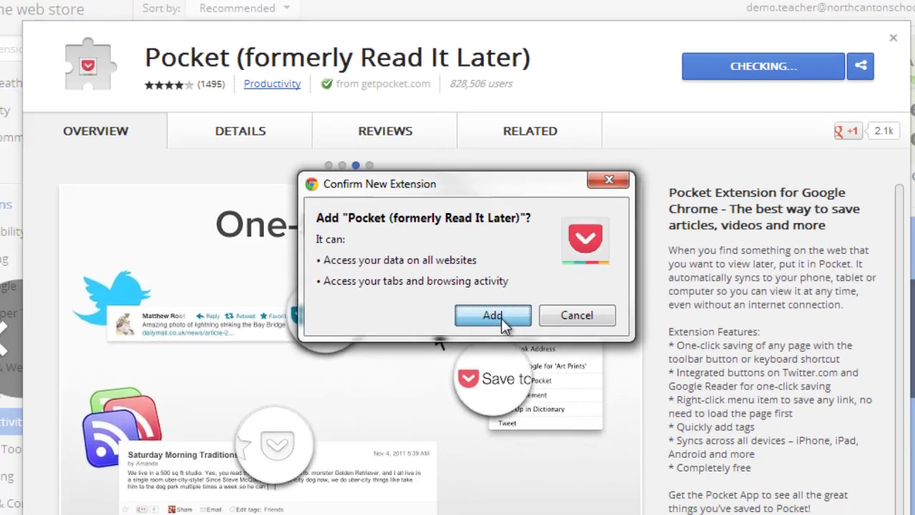
{"action": "left_click", "coordinate": [538, 360]}
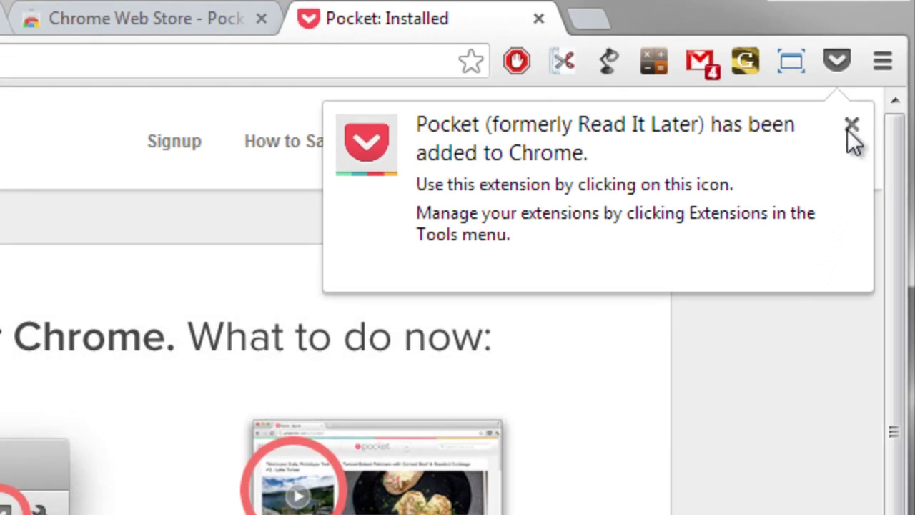
{"action": "left_click", "coordinate": [852, 125]}
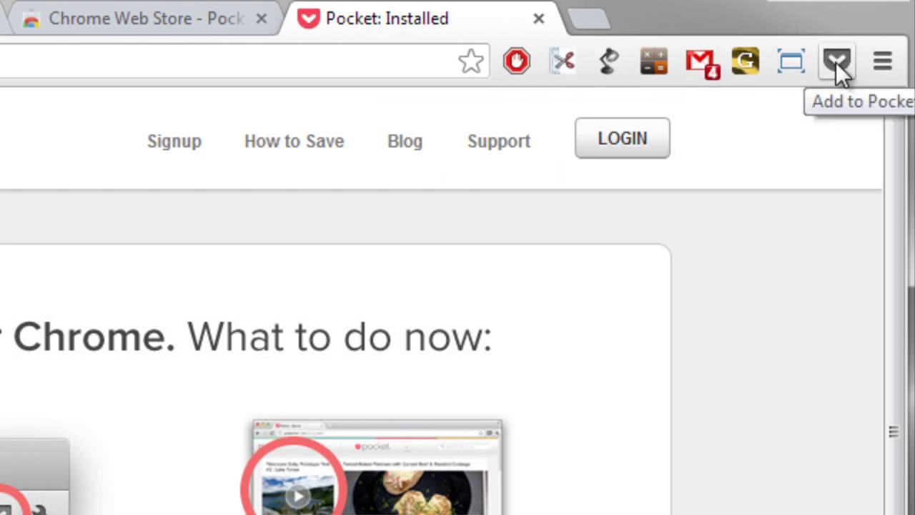
- Show the Wikipedia article on Google, and return to the Chrome Web Store's Productivity listing by closing Pocket's entry
{"action": "key", "text": "ctrl+1"}
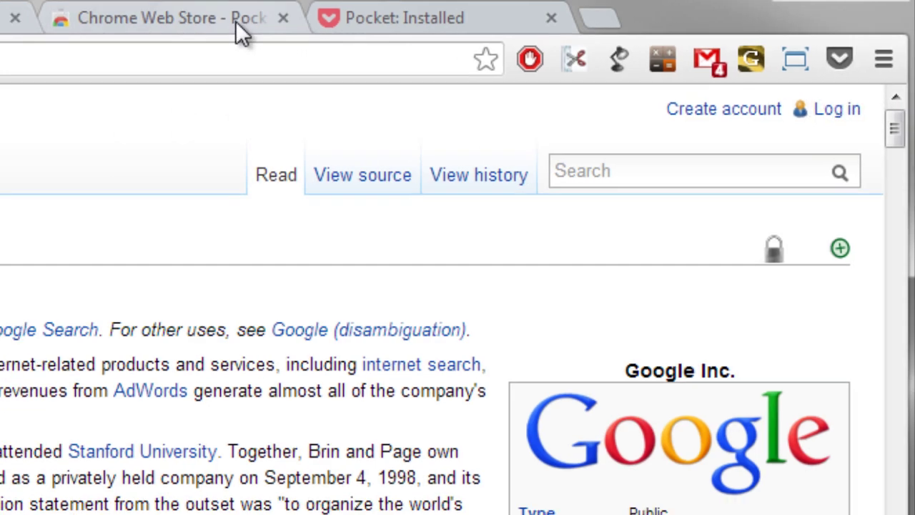
{"action": "left_click", "coordinate": [236, 20]}
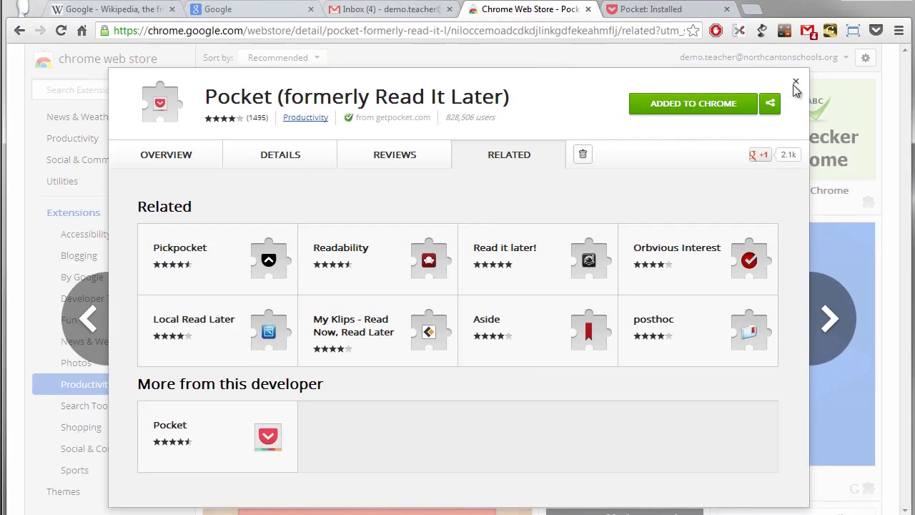
{"action": "left_click", "coordinate": [796, 83]}
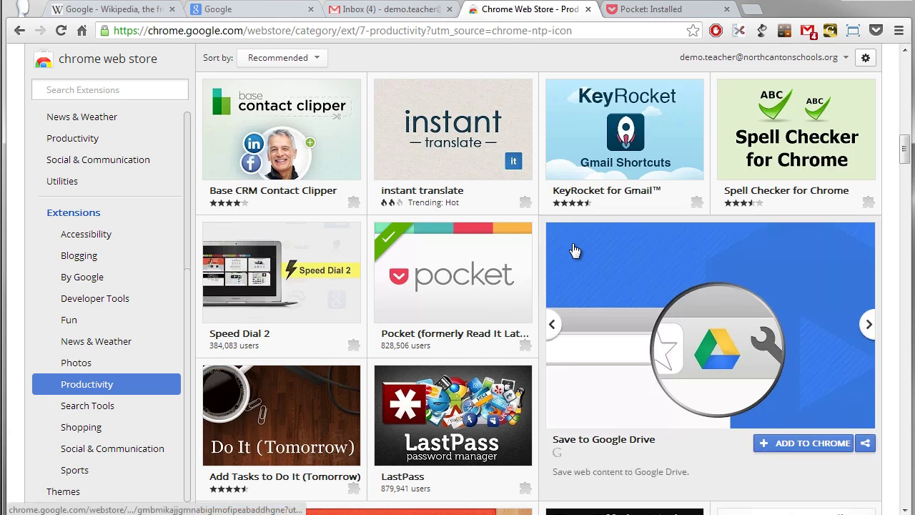
{"action": "mouse_move", "coordinate": [499, 208]}
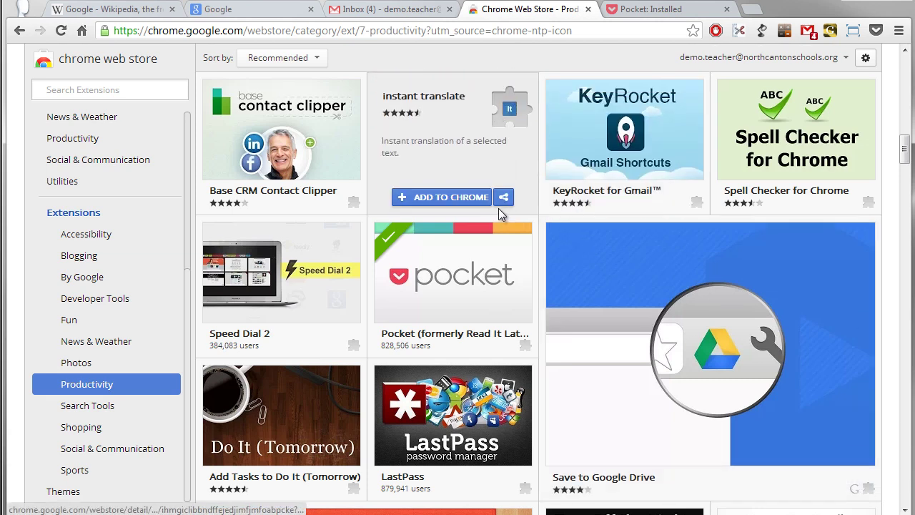
{"action": "mouse_move", "coordinate": [507, 266]}
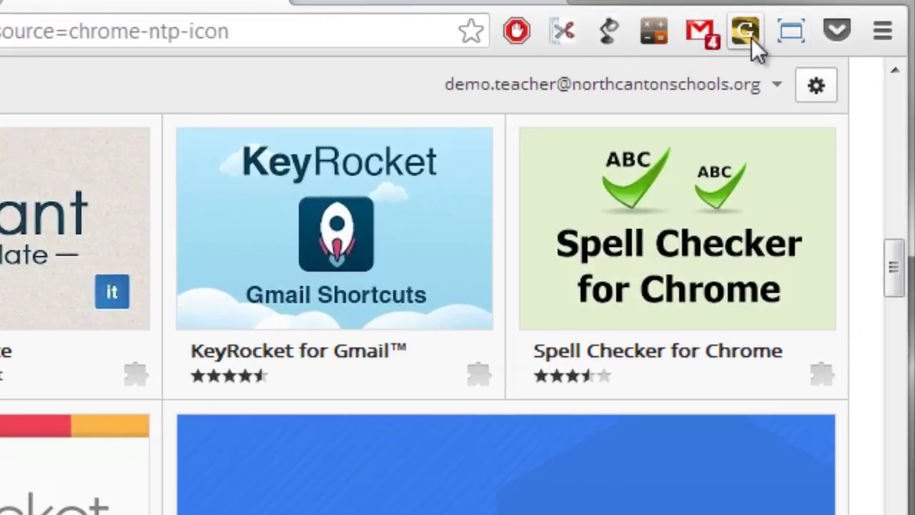
- Open Chrome's extensions management page and look through the full list of installed extensions
{"action": "right_click", "coordinate": [651, 36]}
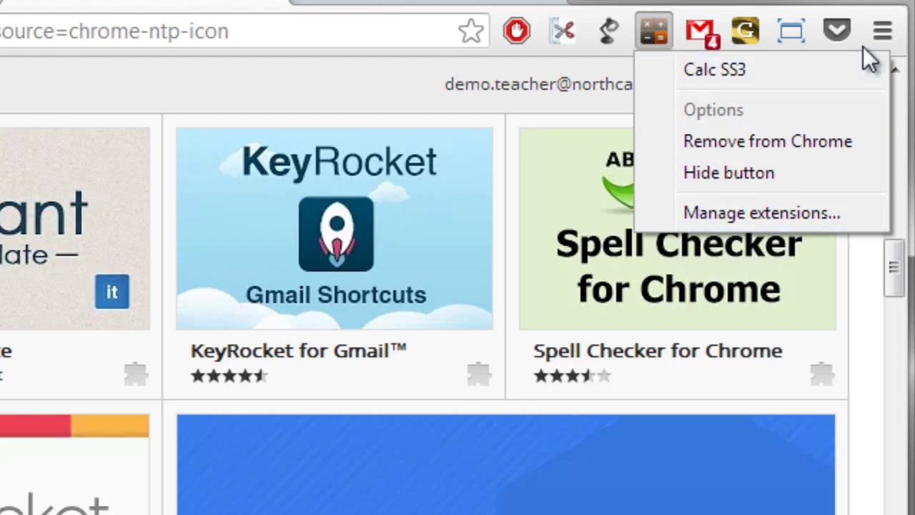
{"action": "left_click", "coordinate": [884, 33]}
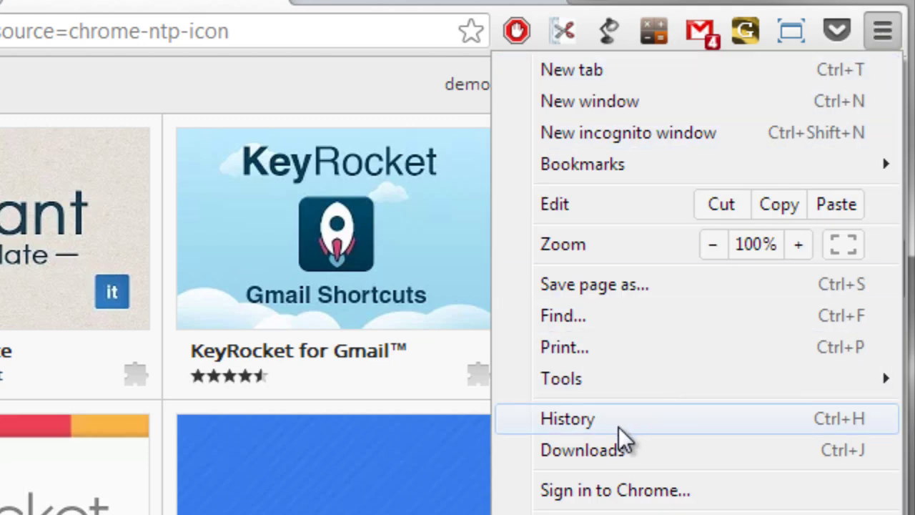
{"action": "mouse_move", "coordinate": [588, 378]}
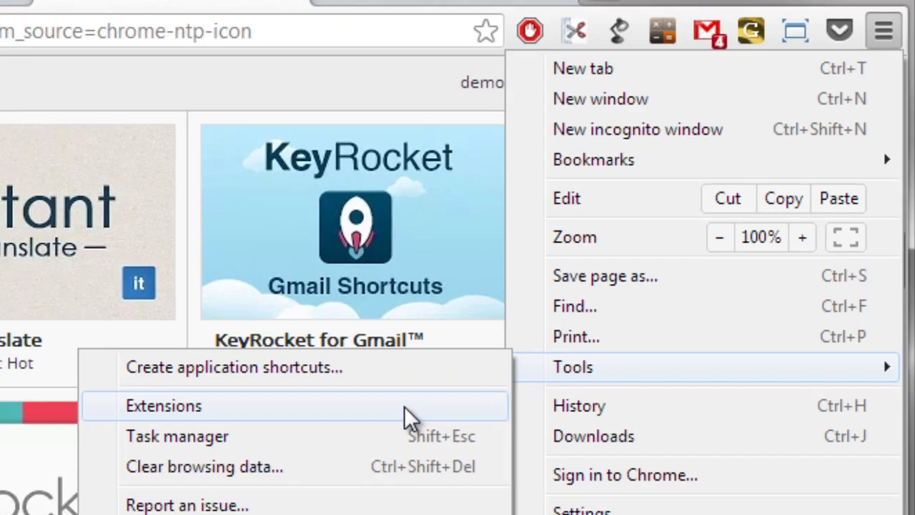
{"action": "left_click", "coordinate": [390, 419]}
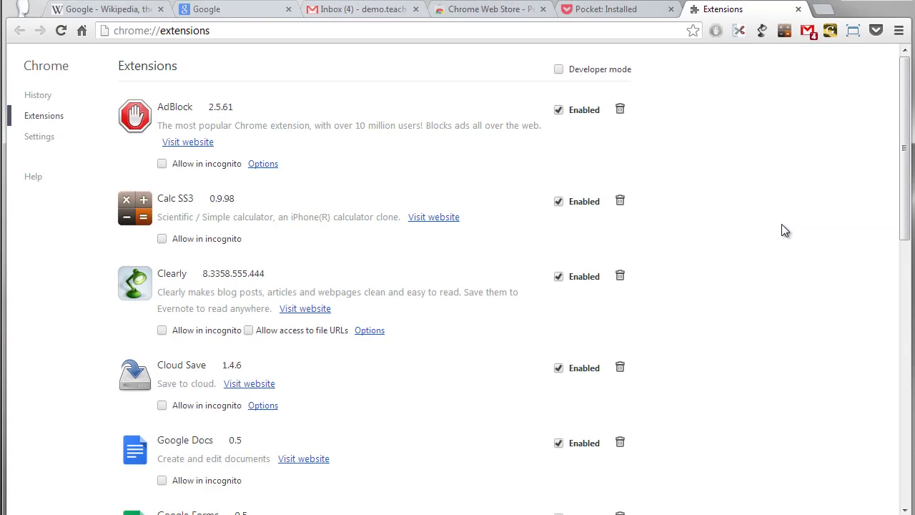
{"action": "scroll", "coordinate": [449, 189], "scroll_direction": "down", "scroll_amount": 8}
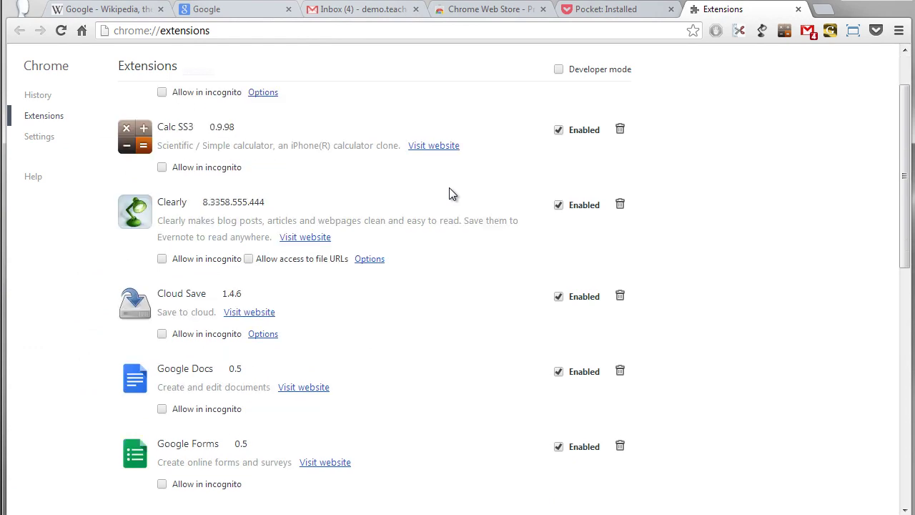
{"action": "scroll", "coordinate": [449, 187], "scroll_direction": "down", "scroll_amount": 4}
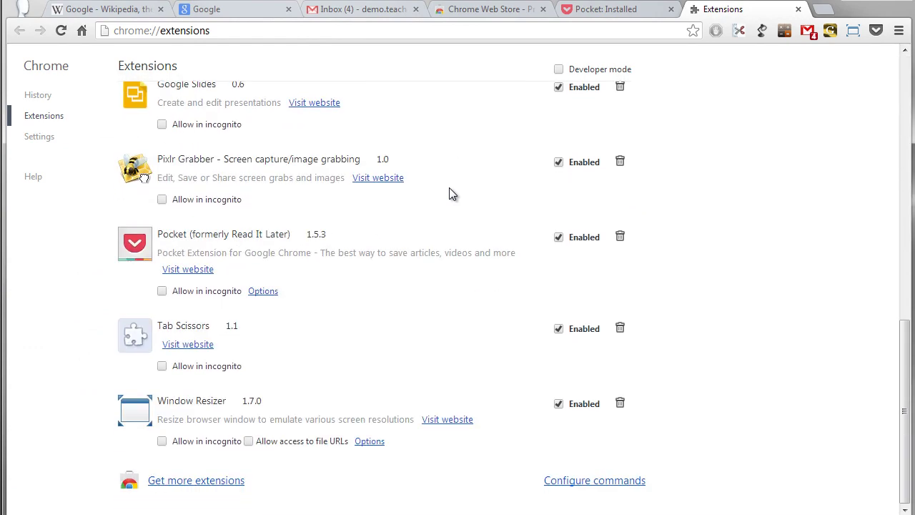
{"action": "scroll", "coordinate": [450, 187], "scroll_direction": "up", "scroll_amount": 12}
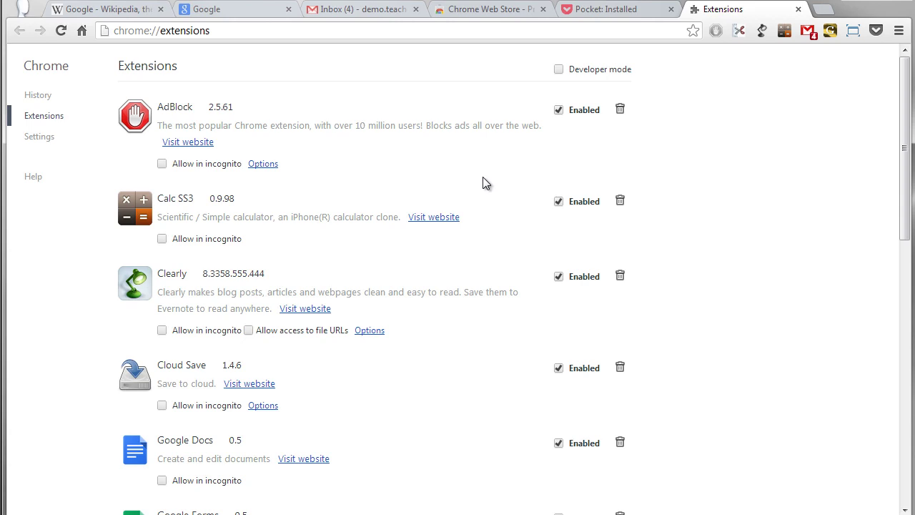
- Review the options page of the Clearly extension and close it
{"action": "scroll", "coordinate": [482, 186], "scroll_direction": "down", "scroll_amount": 1}
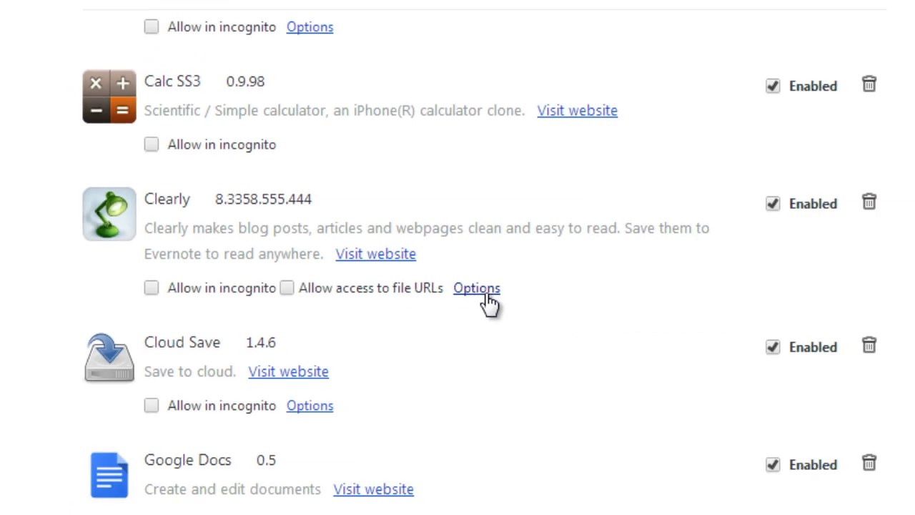
{"action": "left_click", "coordinate": [572, 318]}
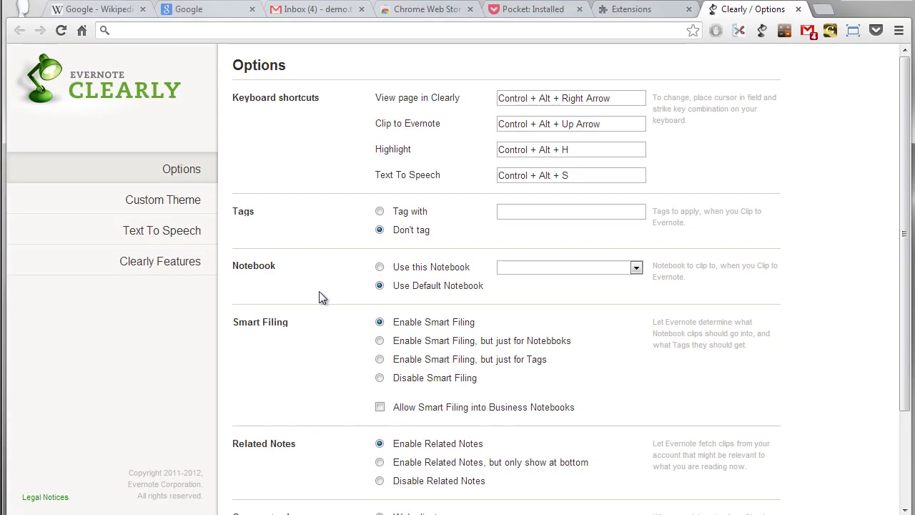
{"action": "scroll", "coordinate": [319, 291], "scroll_direction": "down", "scroll_amount": 2}
{"action": "scroll", "coordinate": [319, 291], "scroll_direction": "up", "scroll_amount": 2}
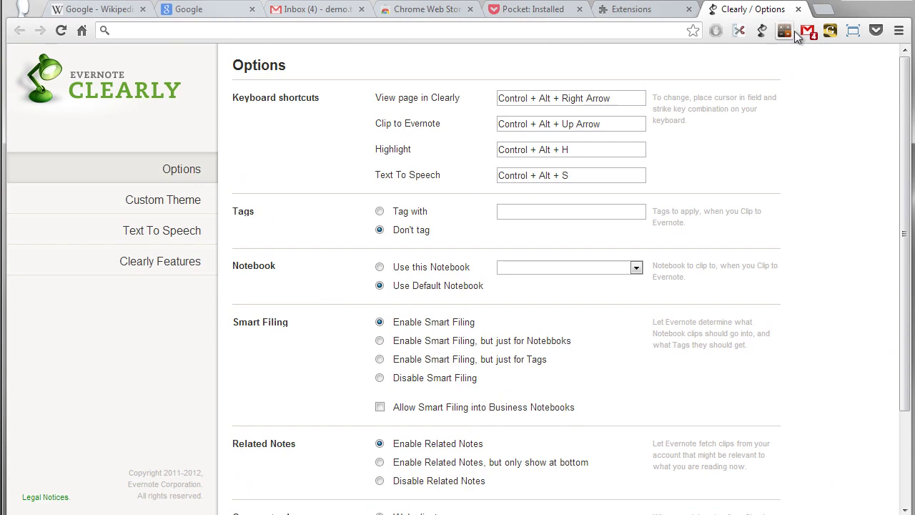
{"action": "left_click", "coordinate": [799, 9]}
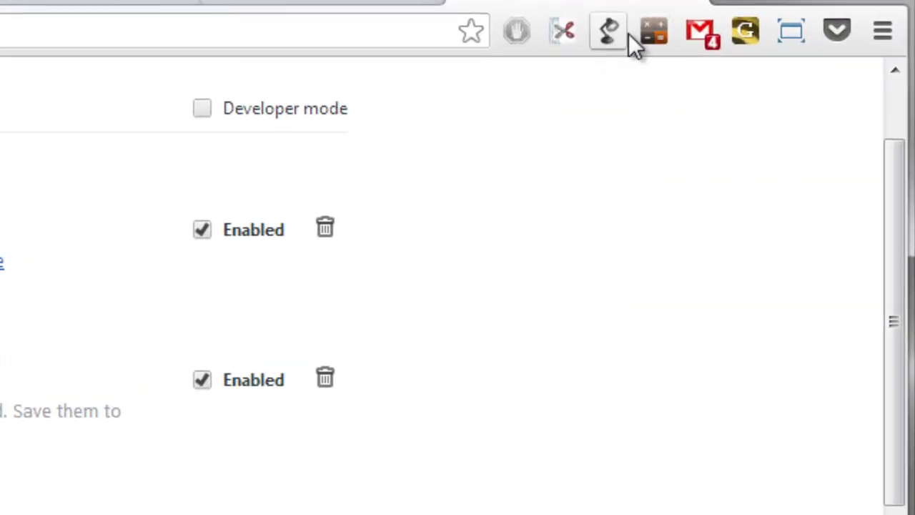
- Disable and re-enable the Clearly extension, and remove it from Chrome
{"action": "left_click", "coordinate": [204, 384]}
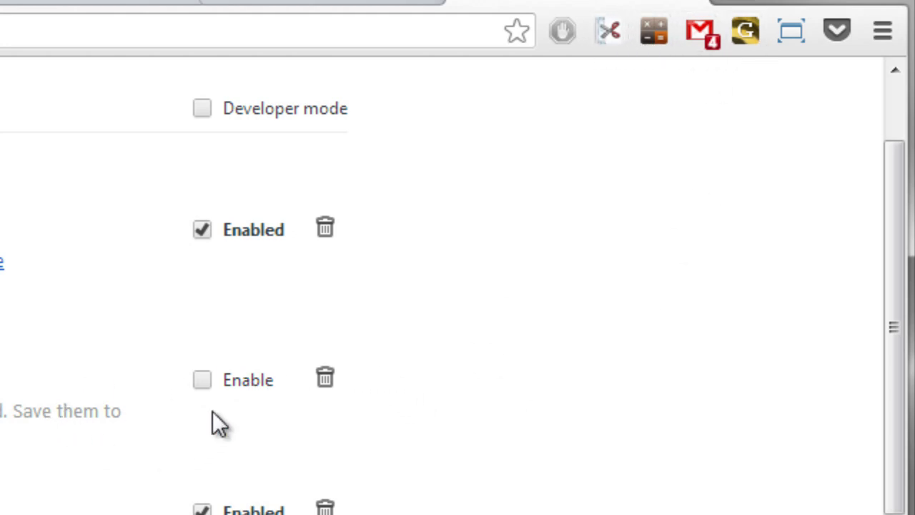
{"action": "left_click", "coordinate": [203, 381]}
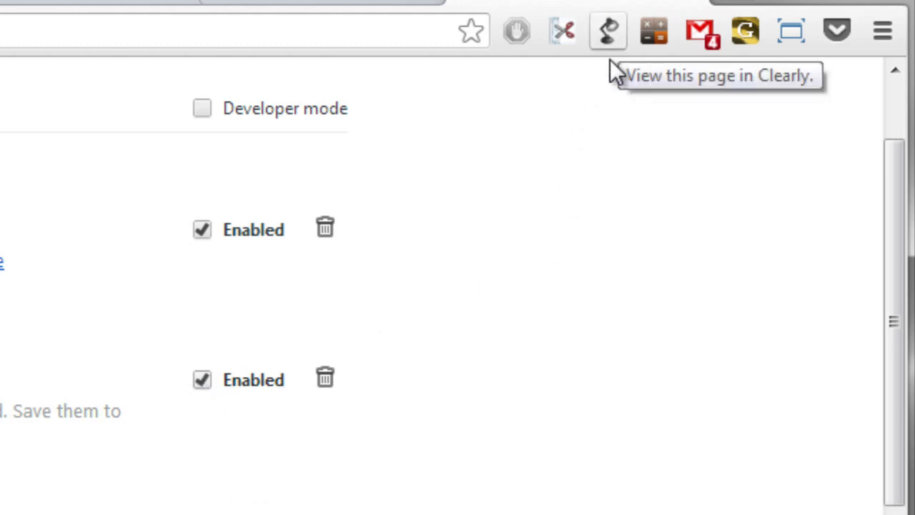
{"action": "left_click", "coordinate": [325, 383]}
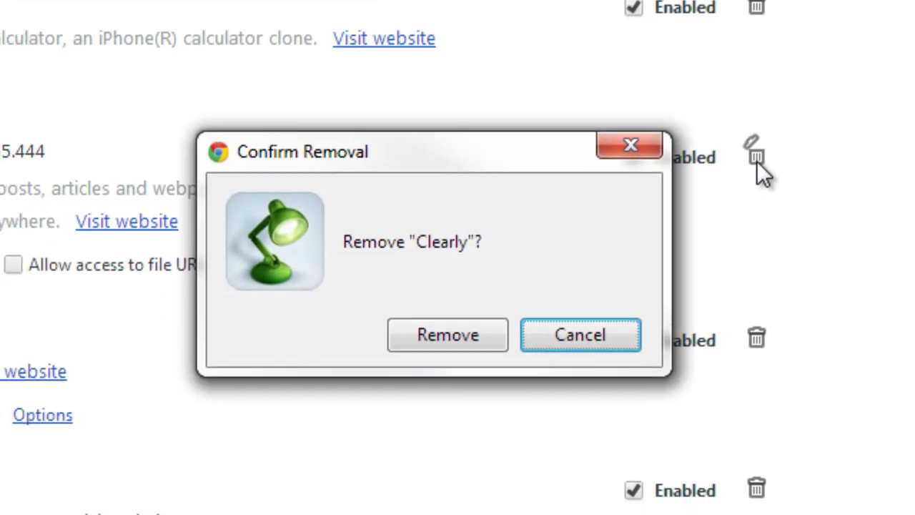
{"action": "left_click", "coordinate": [475, 332]}
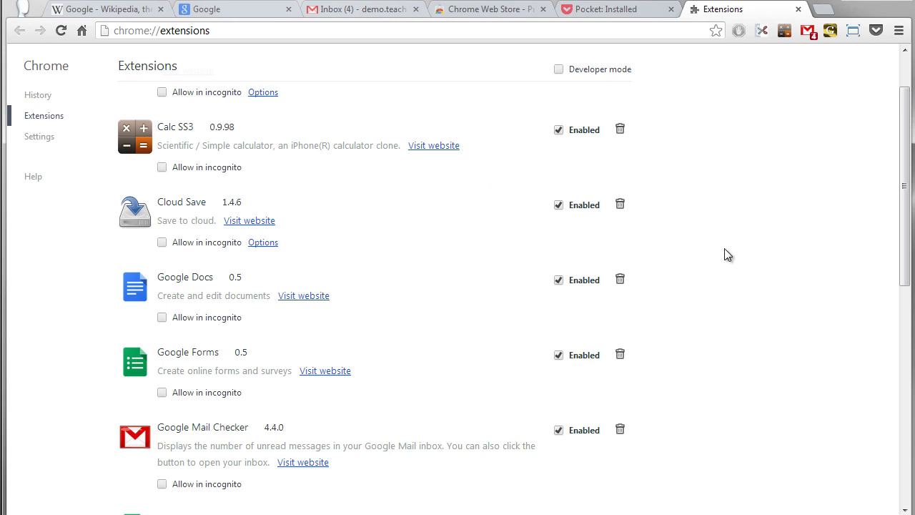
- Close the extensions management page and return to the Chrome Web Store's Productivity listing
{"action": "left_click", "coordinate": [799, 9]}
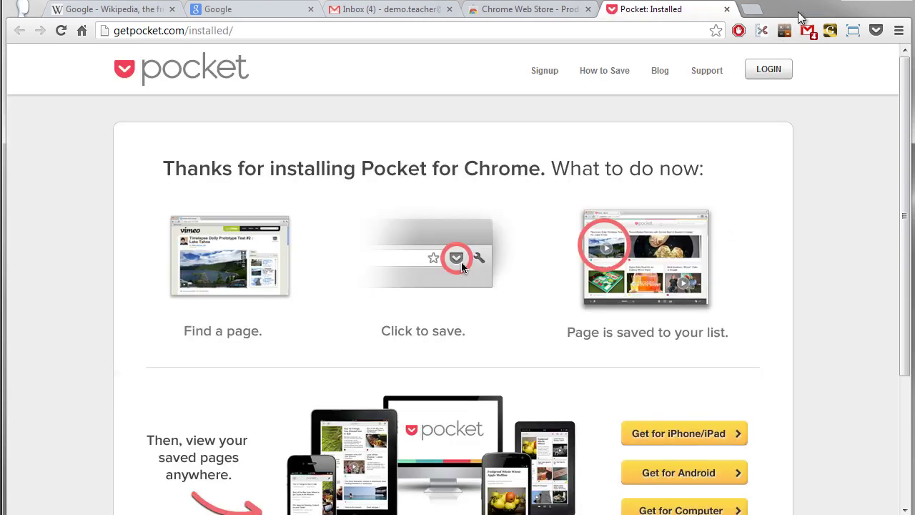
{"action": "left_click", "coordinate": [556, 12]}
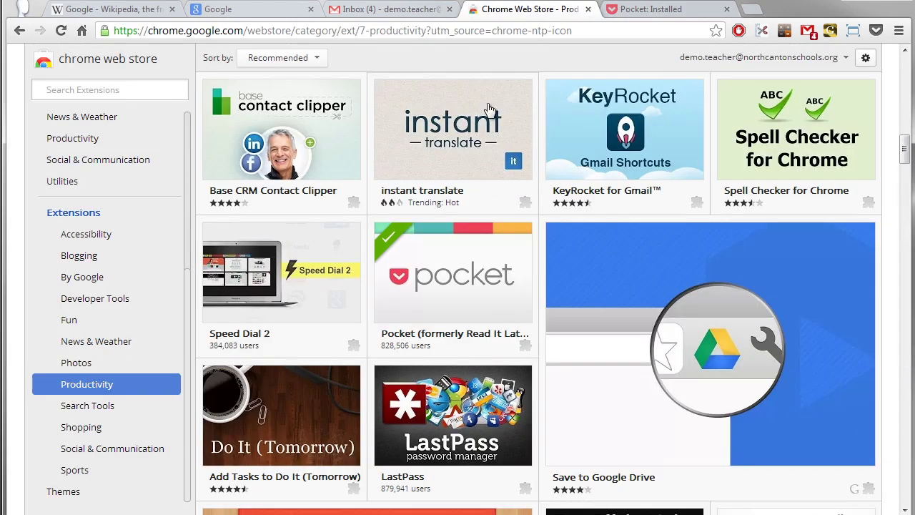